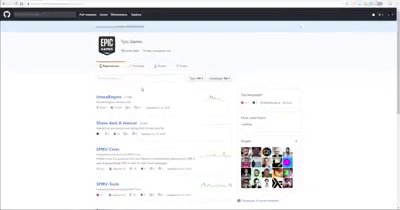
# Open the Shave-And-A-Haircut repository from the Epic Games organization page.
pyautogui.click(118, 123)
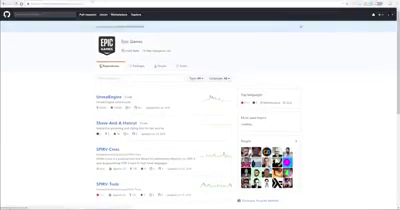